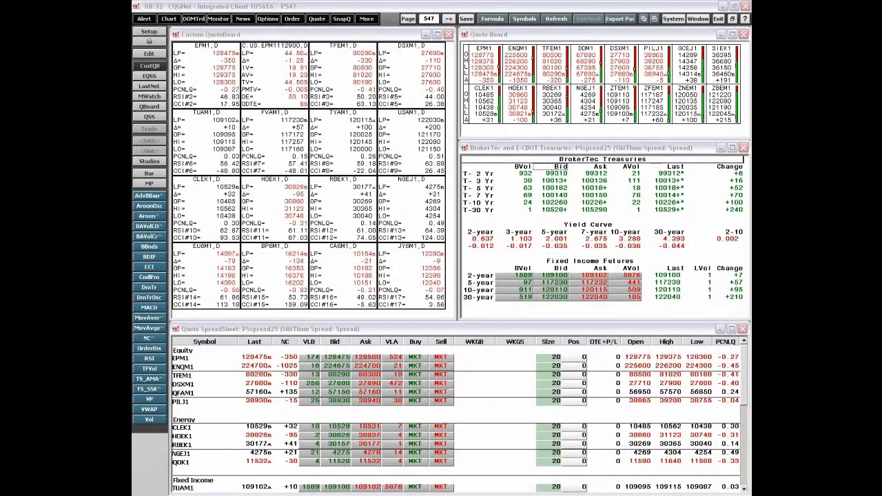
Bring the Custom QuoteBoard window on page 547 to the front
click(320, 35)
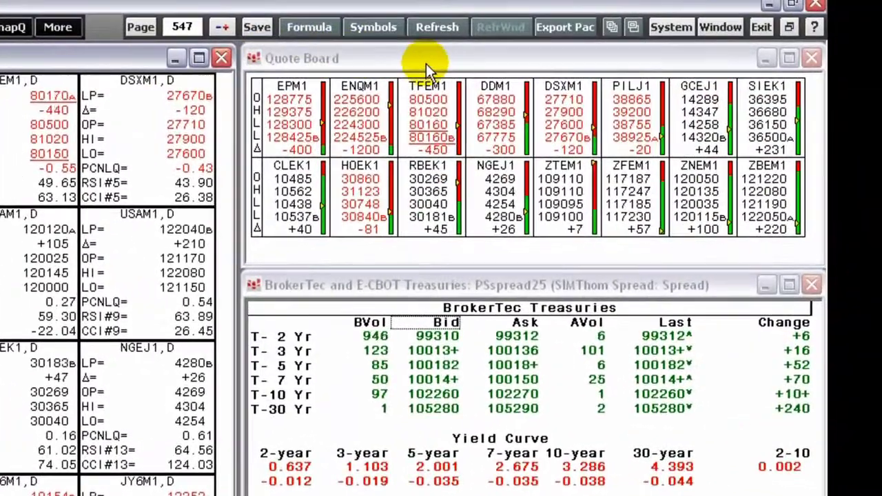
click(687, 42)
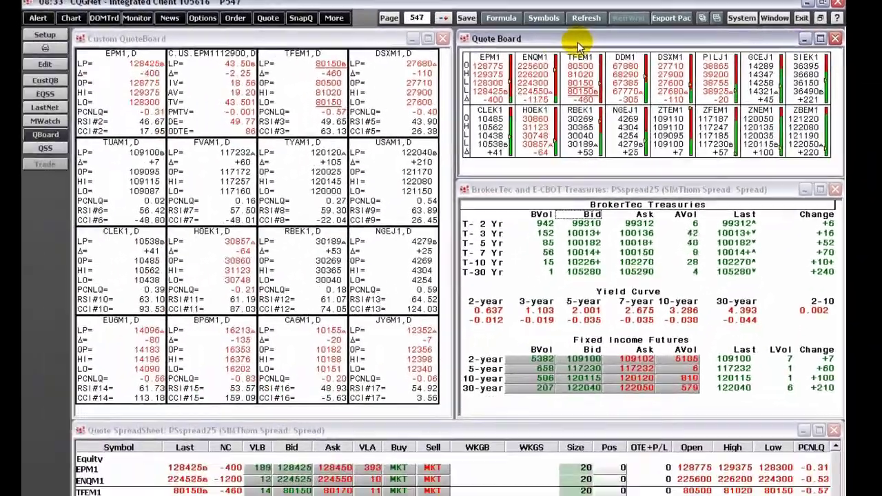
click(324, 38)
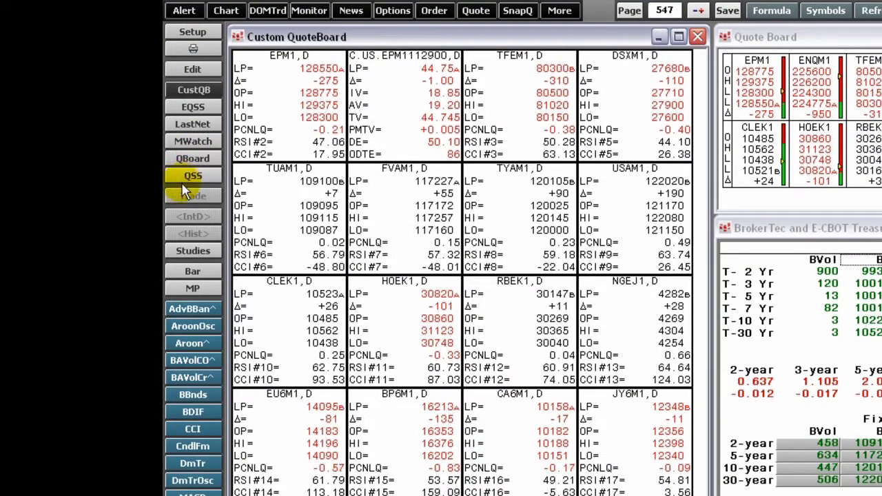
Cycle the EPM1 cell's interval through 5, 15, 30, 60 and daily, ending at 10 minutes (EPM1,10)
click(283, 93)
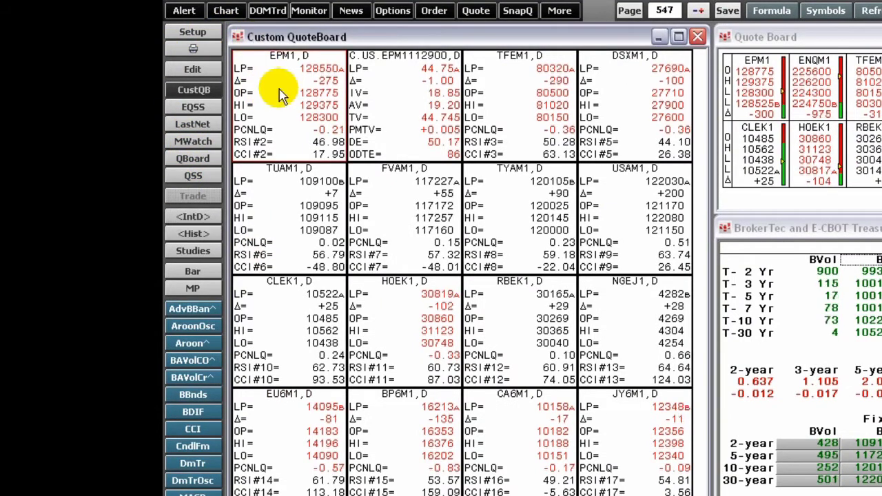
click(263, 55)
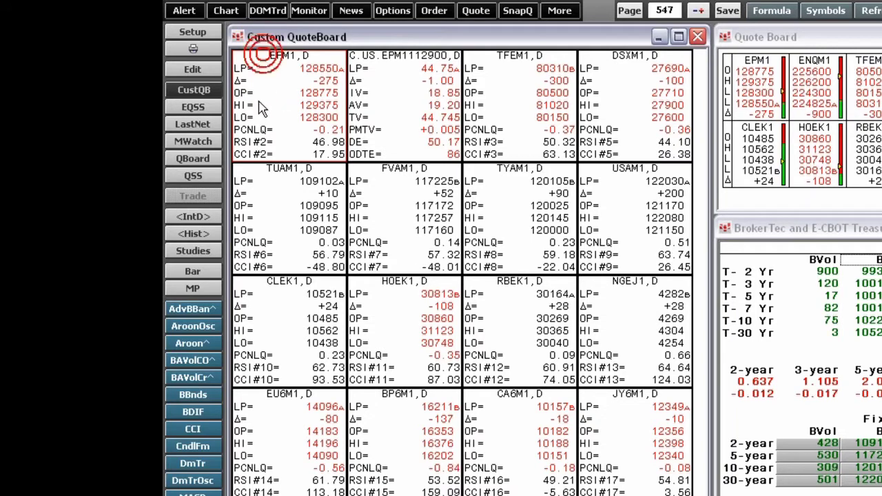
click(188, 218)
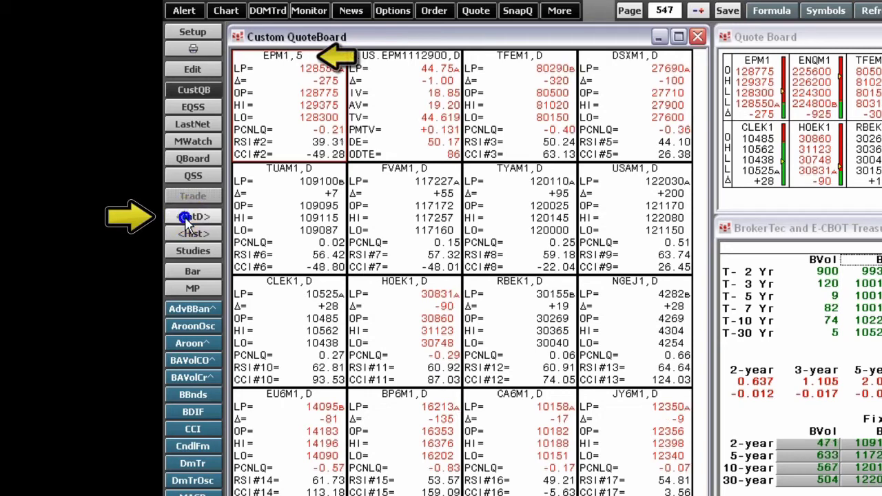
click(187, 220)
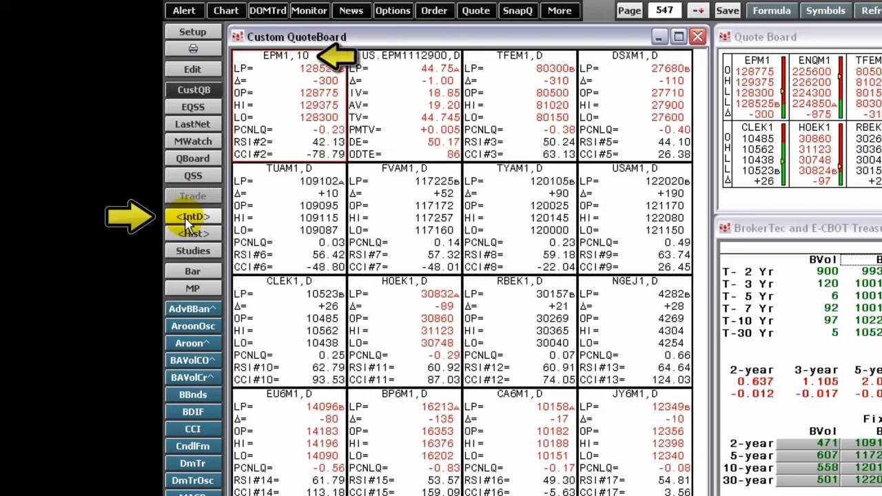
click(184, 218)
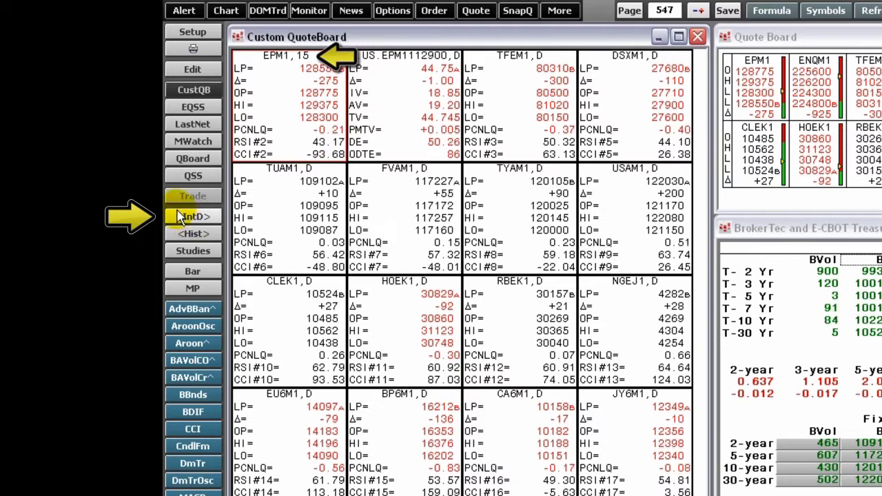
click(181, 216)
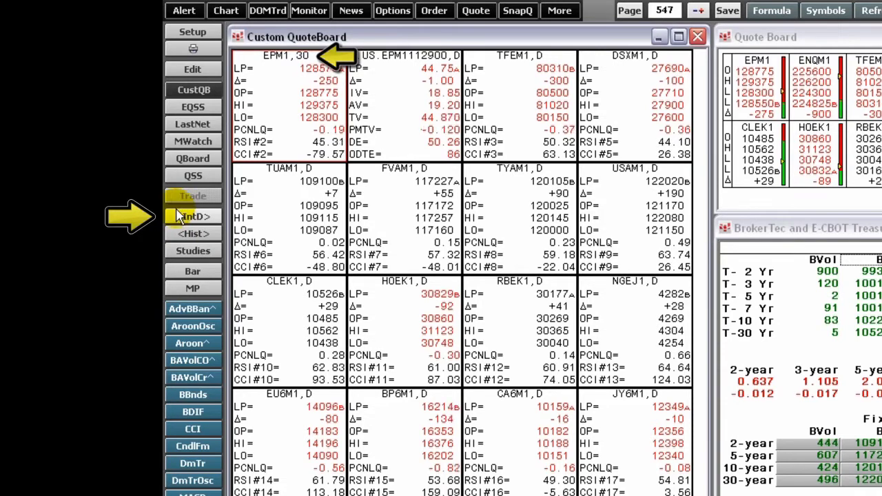
click(177, 215)
click(177, 216)
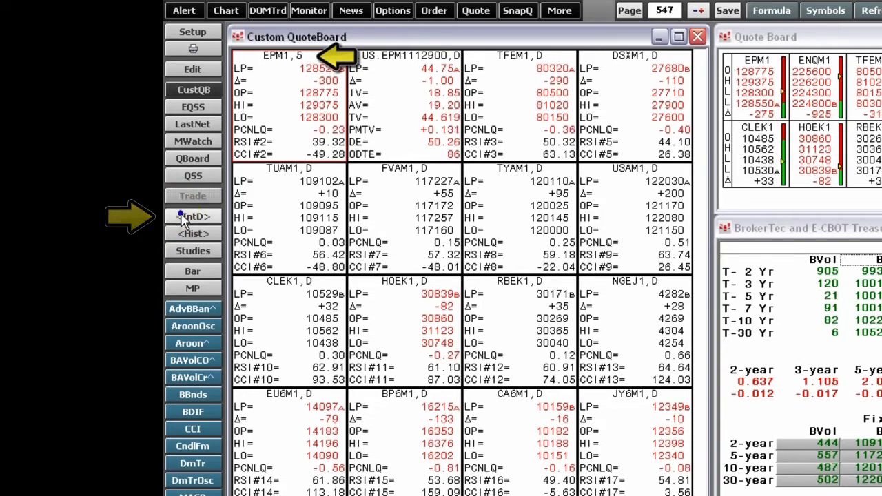
click(180, 217)
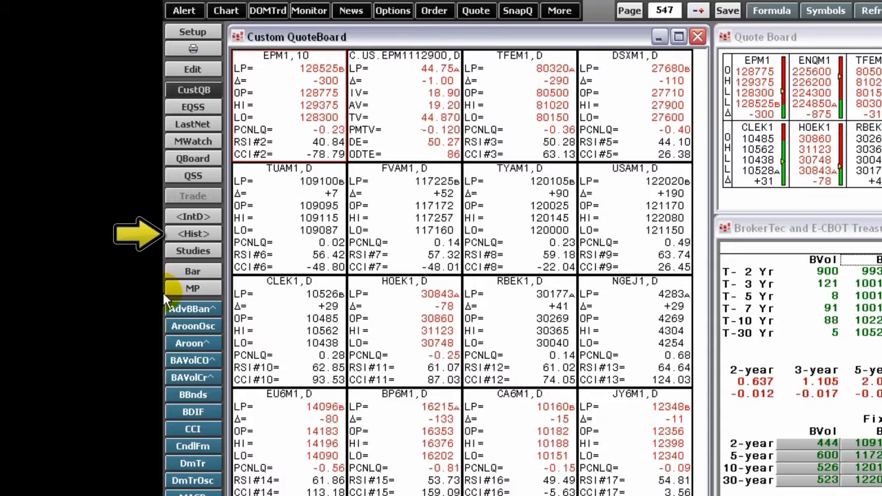
Step the top-left cell through daily, quarterly, semiannual, yearly and monthly history, ending on weekly (EP,W)
click(192, 236)
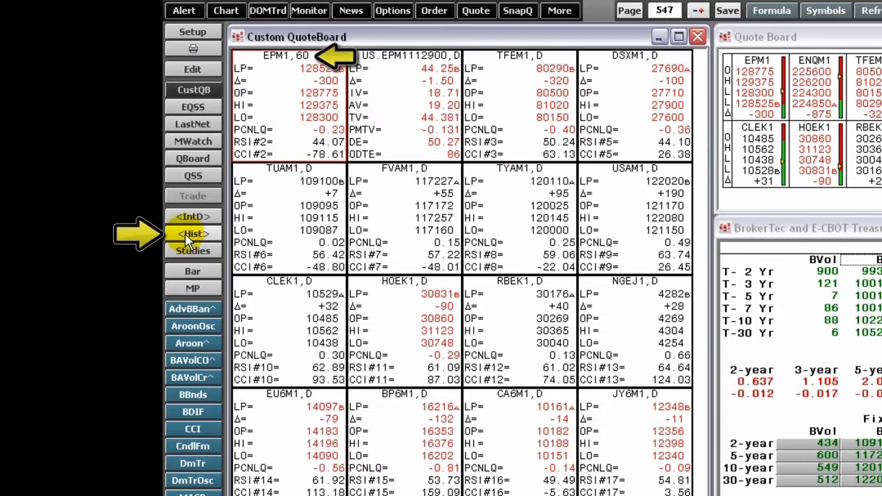
click(186, 235)
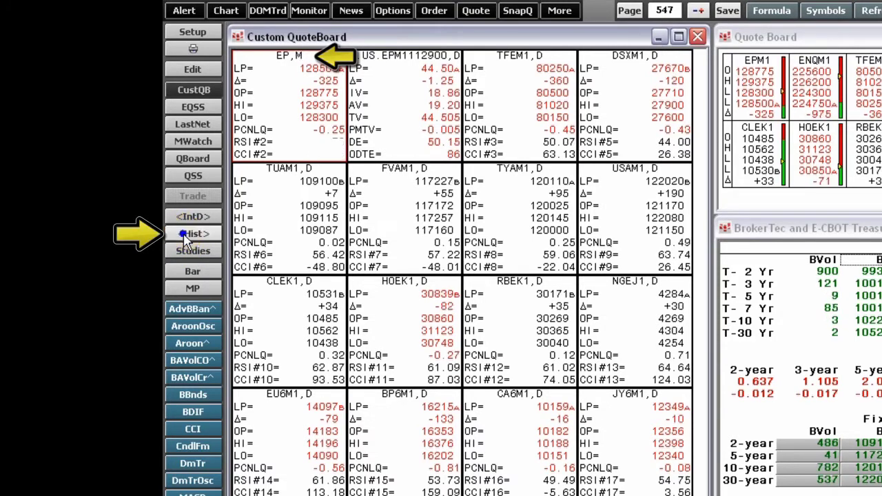
click(185, 235)
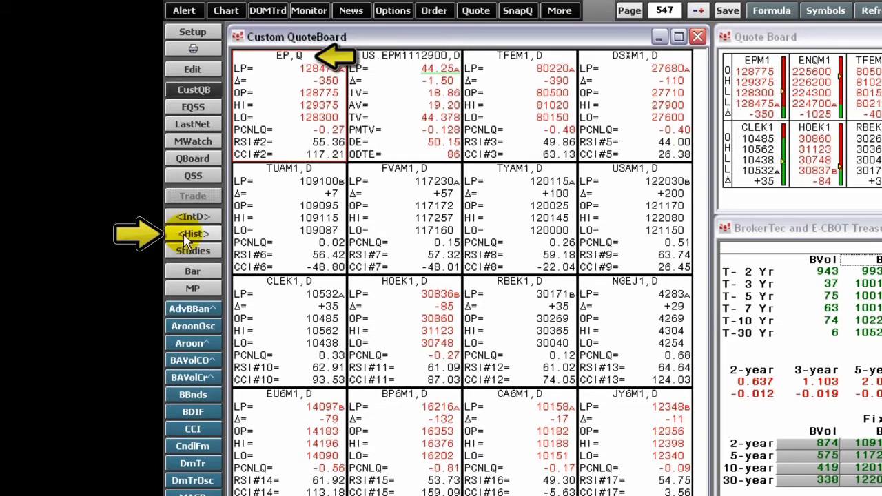
click(185, 236)
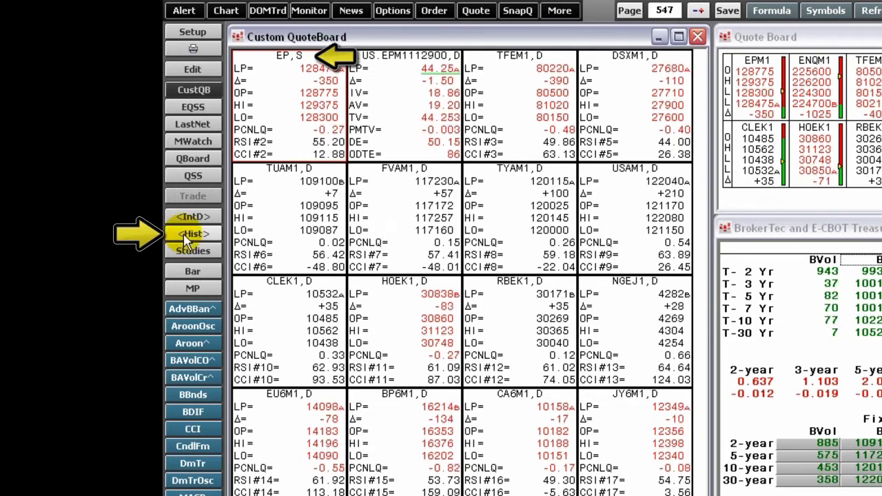
click(185, 236)
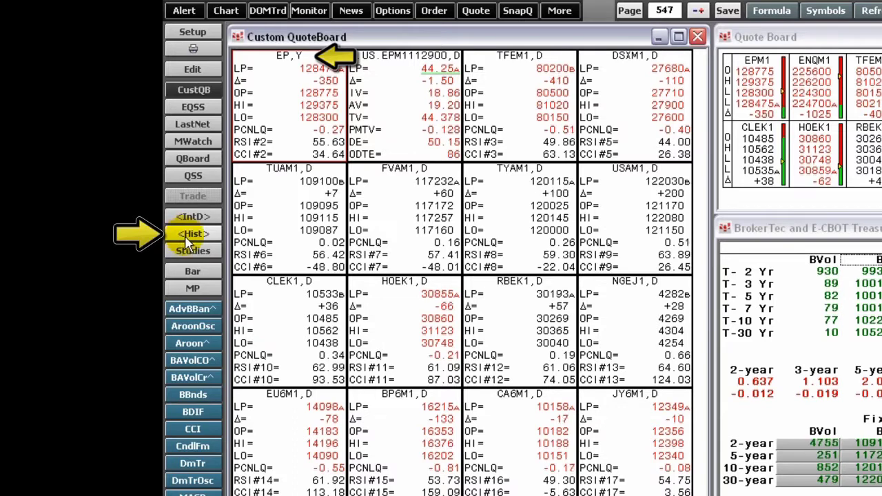
click(185, 236)
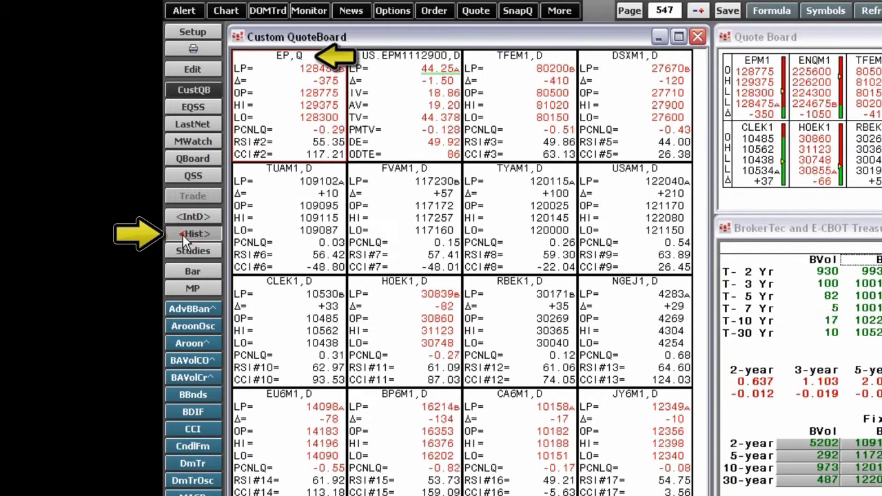
click(184, 236)
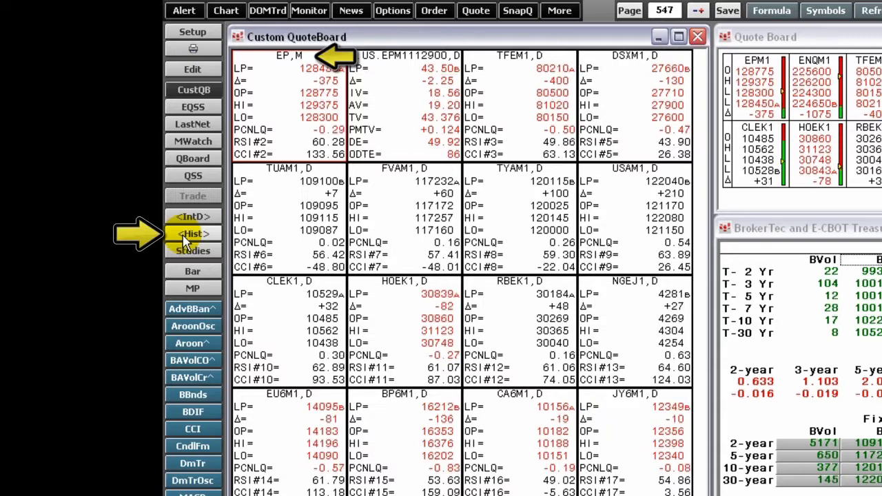
click(185, 235)
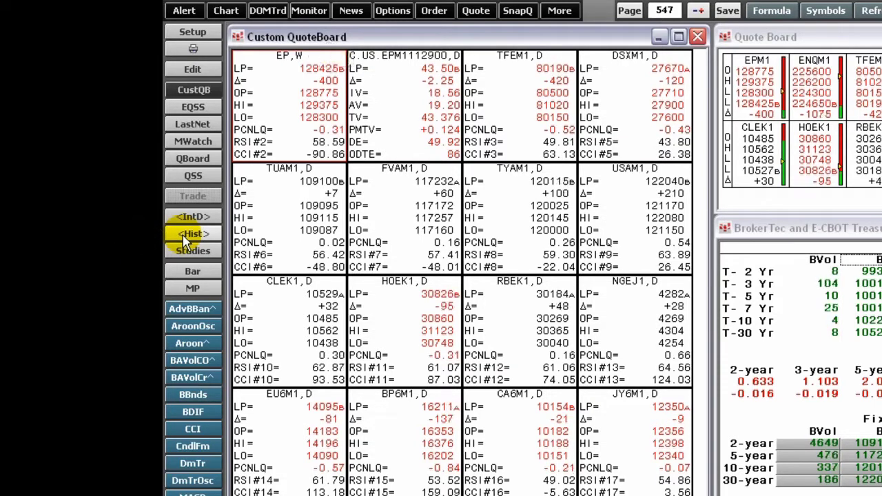
Enter EPM1,D as the top-left cell's symbol and reselect the EPM1 cell
click(285, 60)
text(EP)
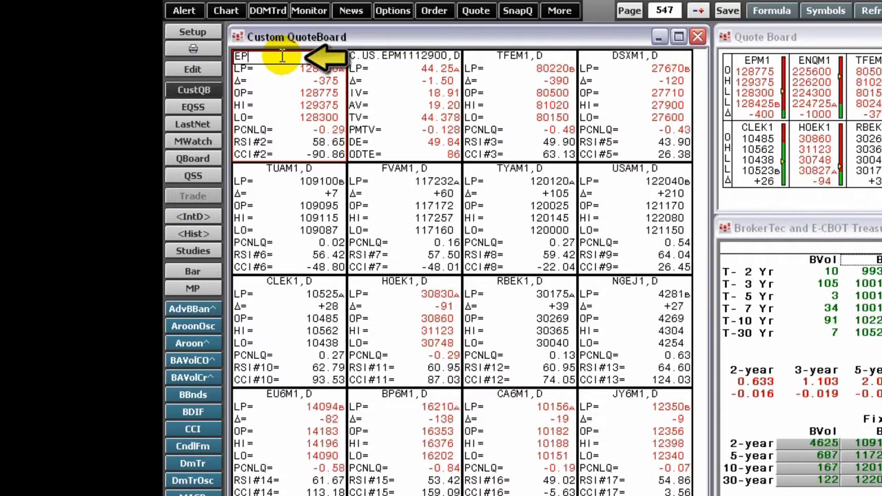
text(M1,)
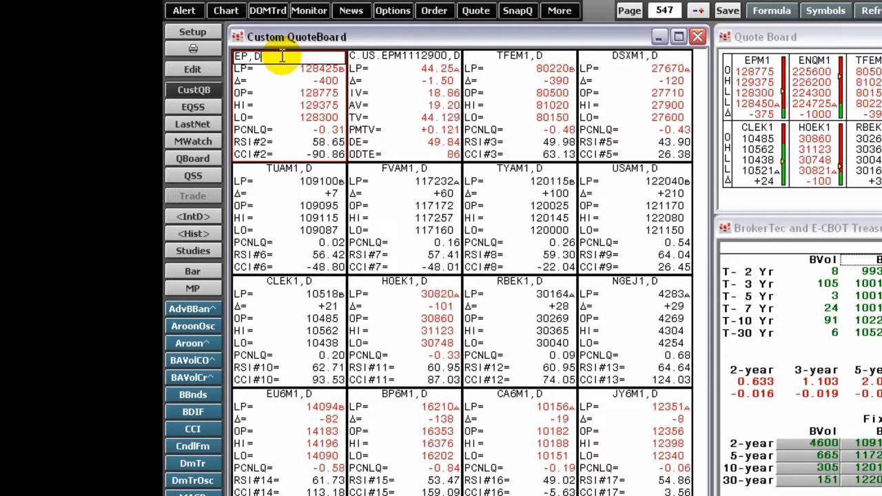
text(D)
key(Return)
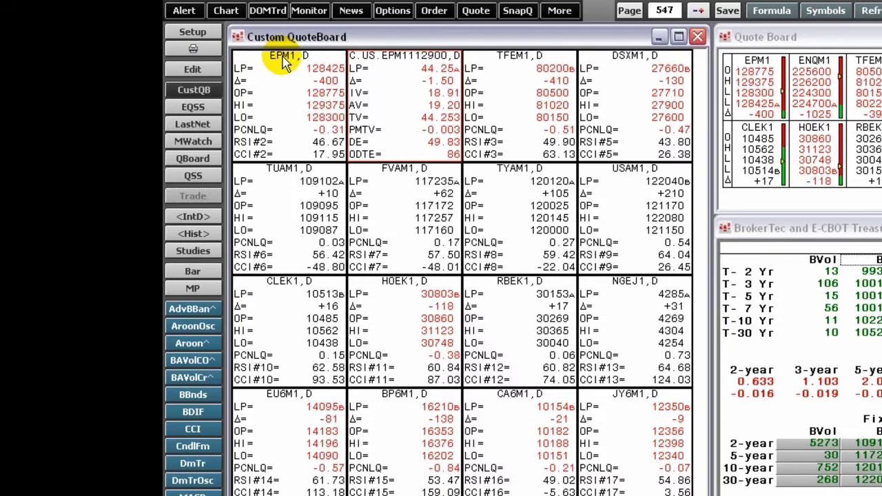
click(285, 55)
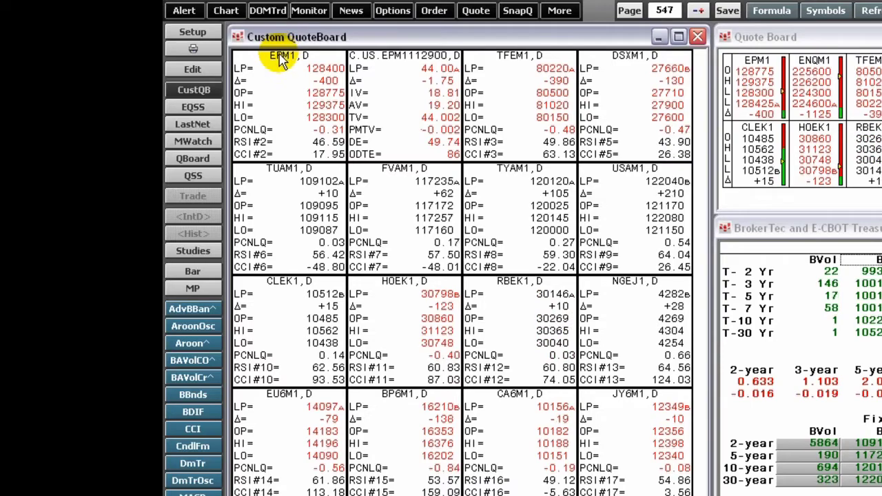
right_click(281, 61)
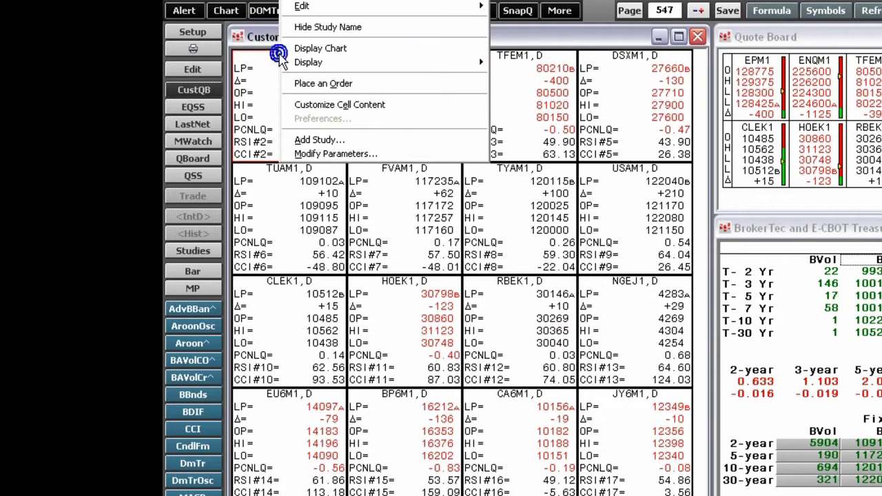
Add the Bid and Ask fields from the All category to the EPM1 cell's displayed fields
click(332, 116)
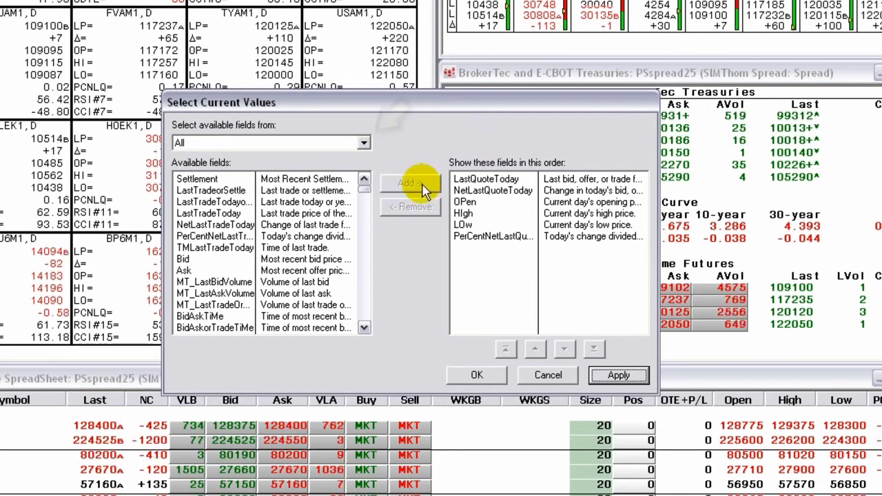
click(364, 142)
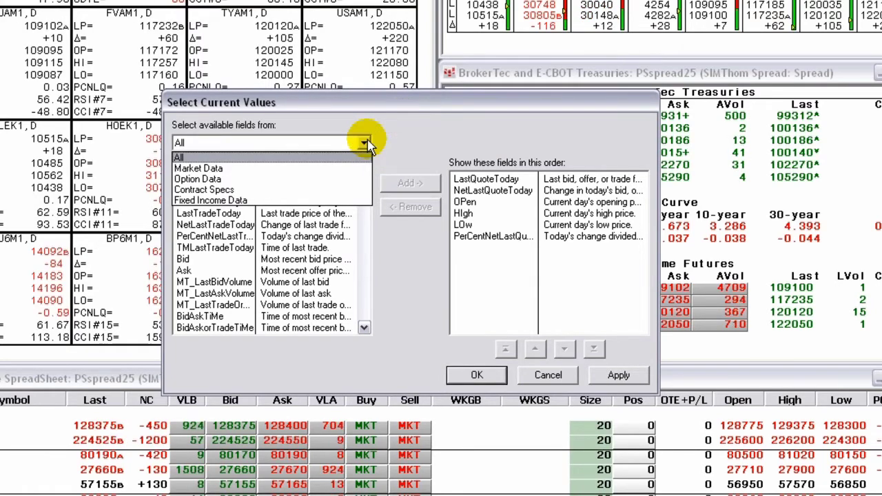
click(364, 143)
double_click(206, 258)
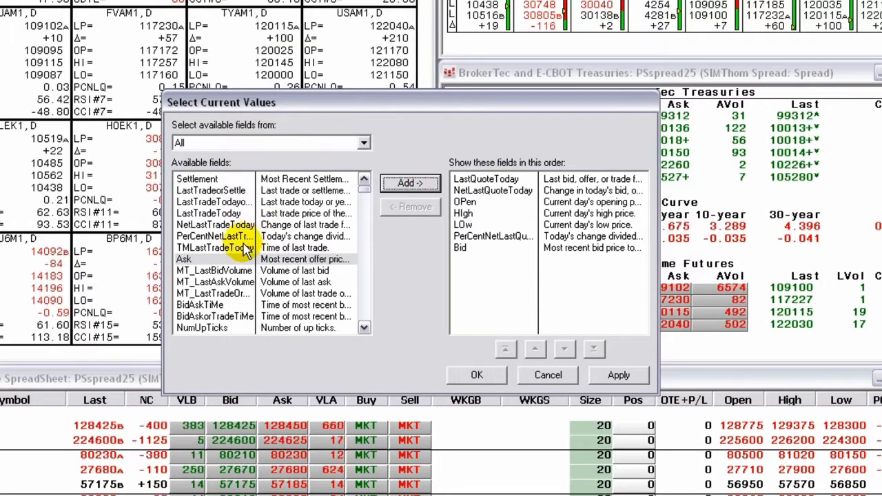
click(411, 185)
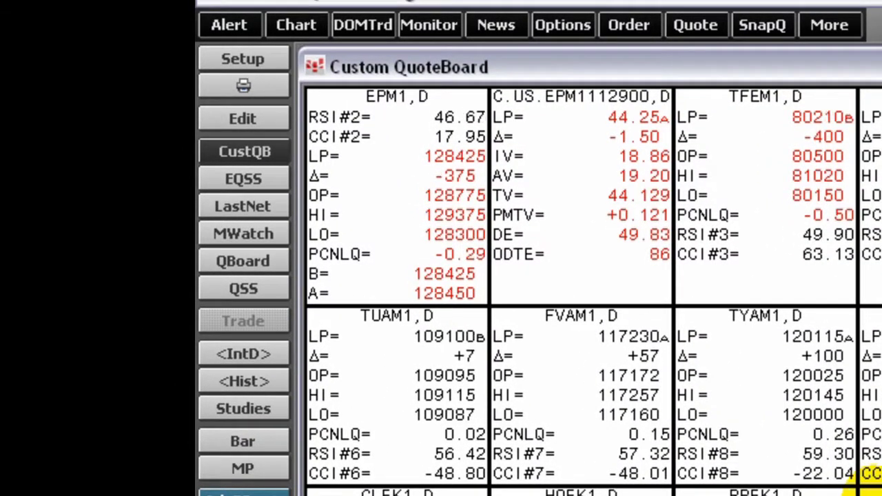
Delete the B= and A= rows so the EPM1 cell ends at PCNLQ= again
click(383, 268)
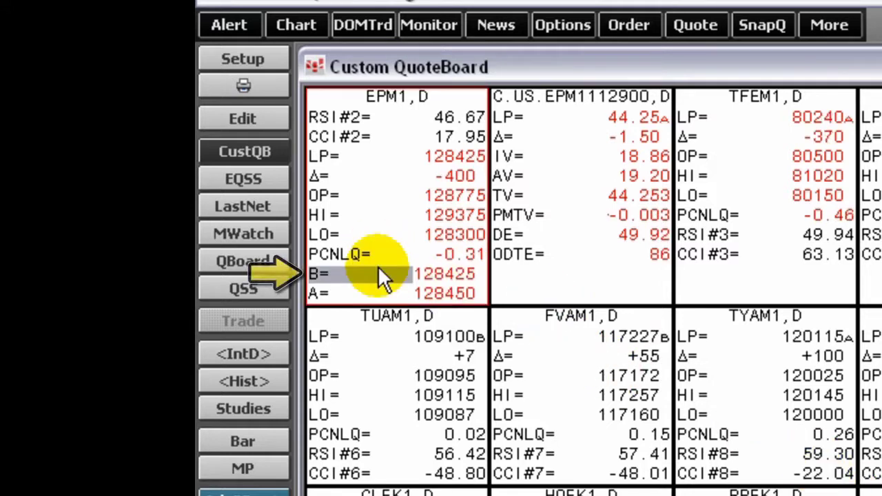
key(Delete)
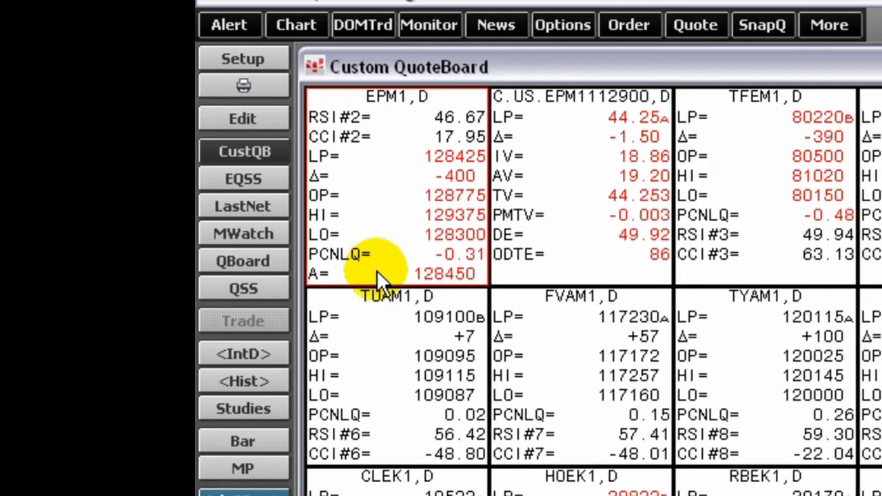
click(372, 276)
right_click(370, 276)
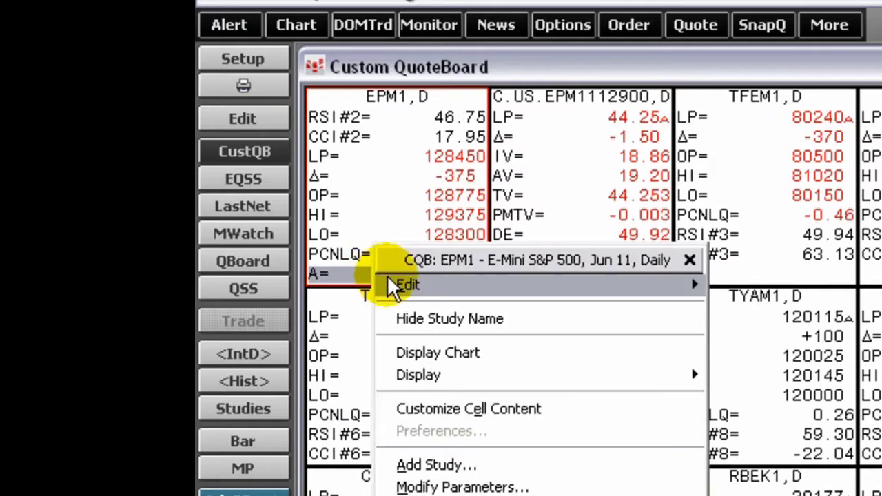
mouse_move(388, 280)
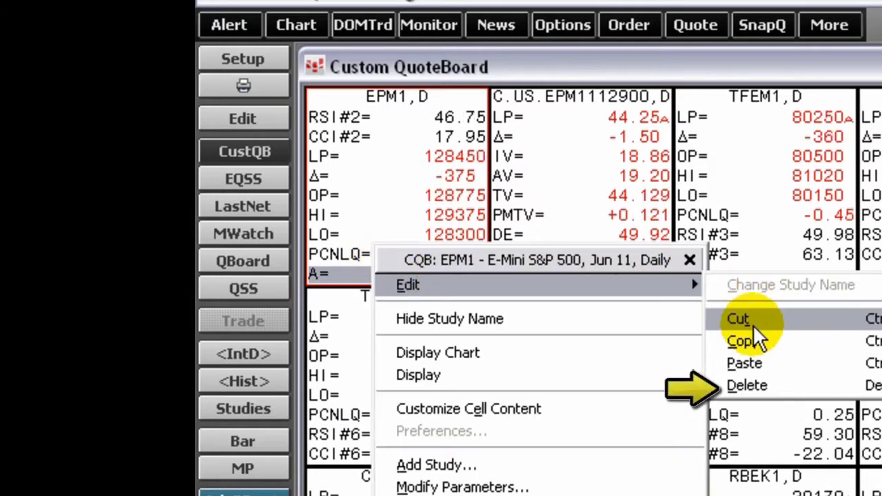
click(757, 384)
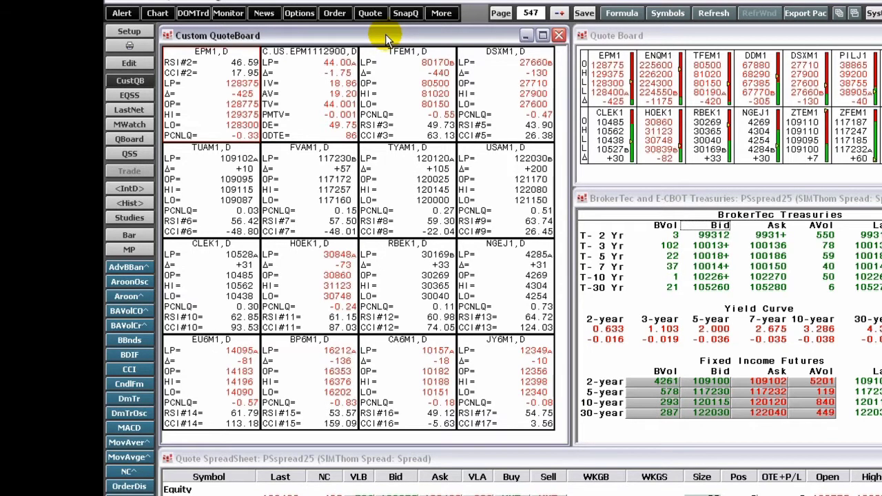
right_click(209, 65)
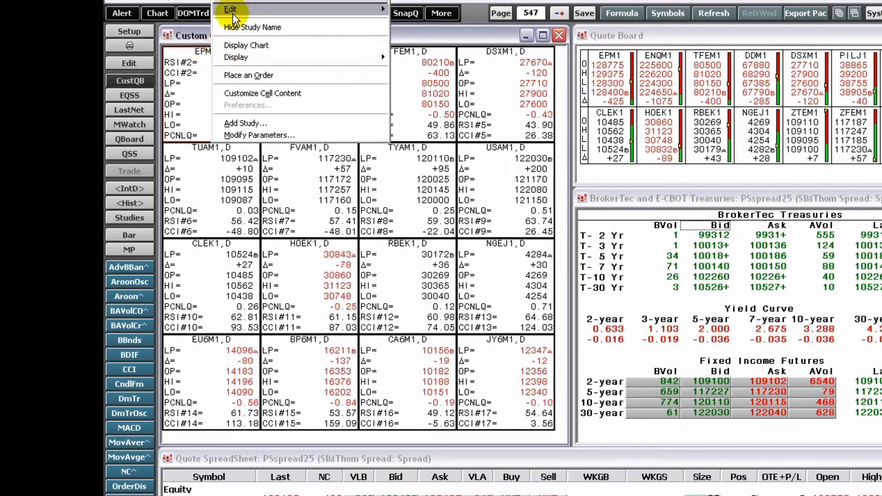
Add the Settlement field to the EPM1 cell's displayed fields, then remove it again
click(241, 93)
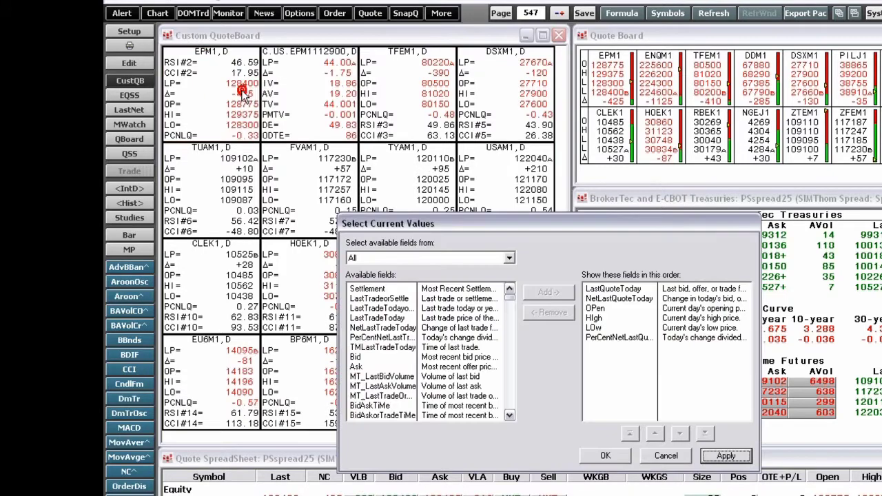
click(366, 289)
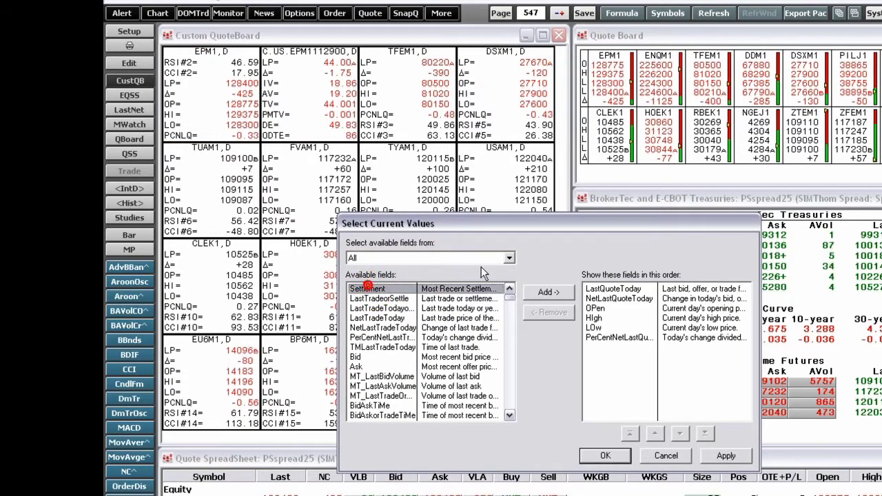
click(545, 293)
click(604, 347)
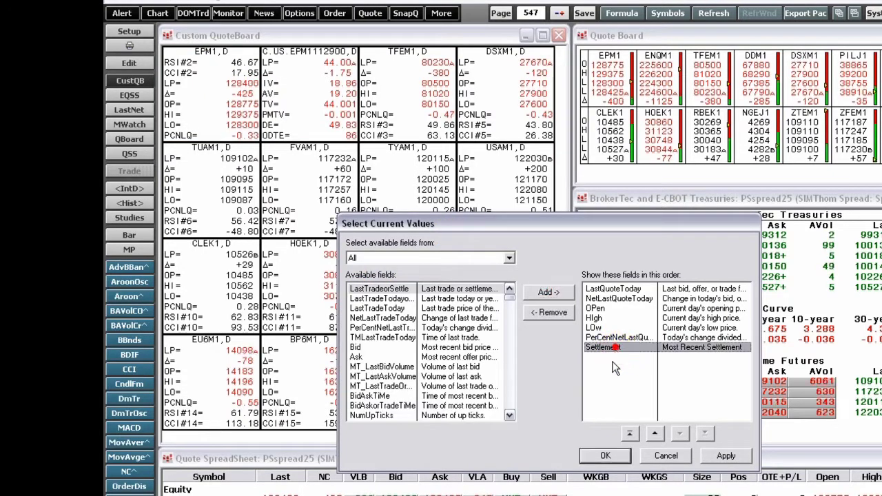
click(550, 314)
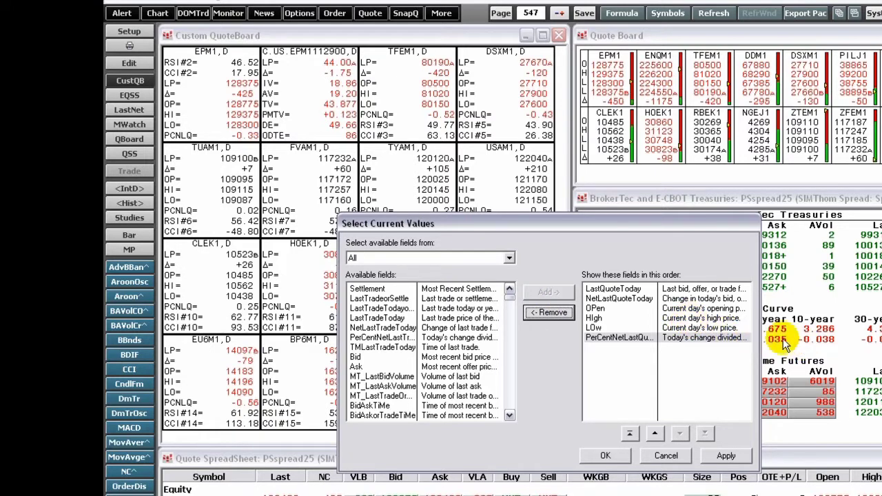
Move PerCentNetLastQuoteToday up three places to third, directly after net change
click(654, 432)
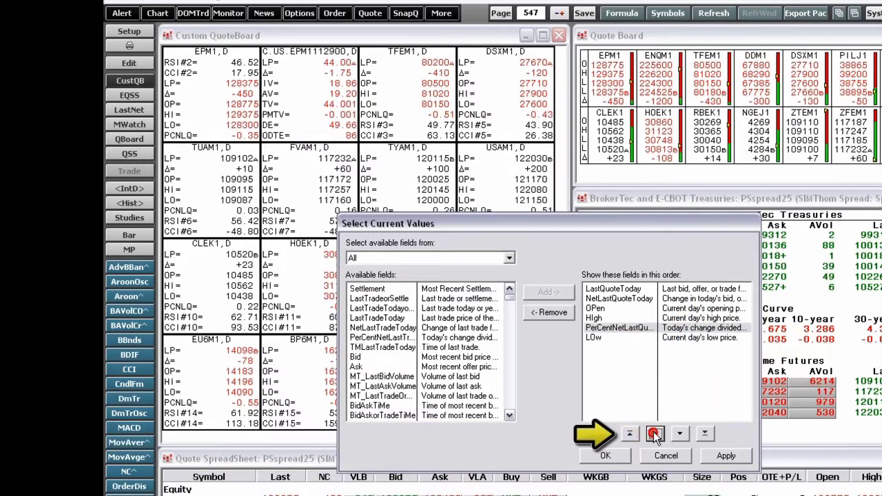
click(655, 433)
click(655, 433)
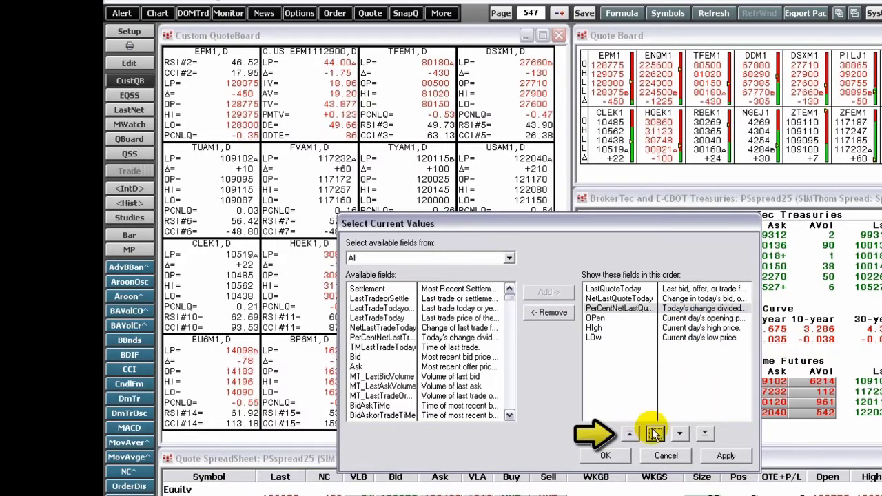
click(605, 455)
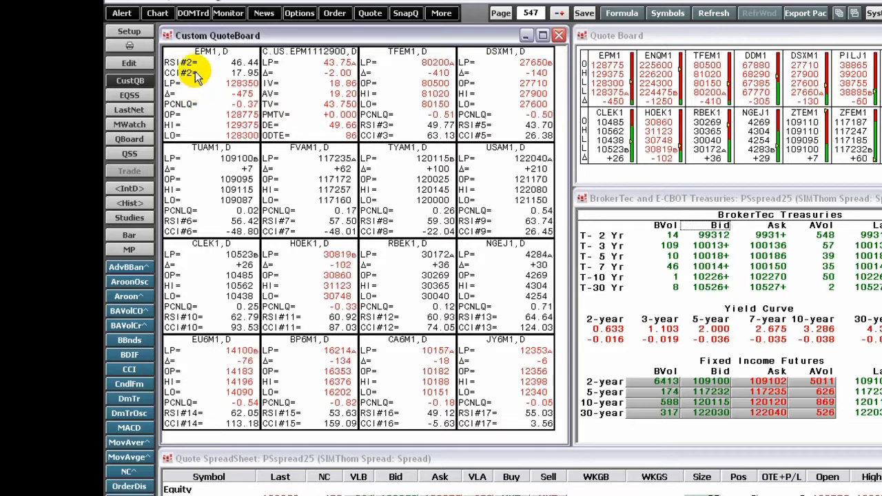
right_click(213, 63)
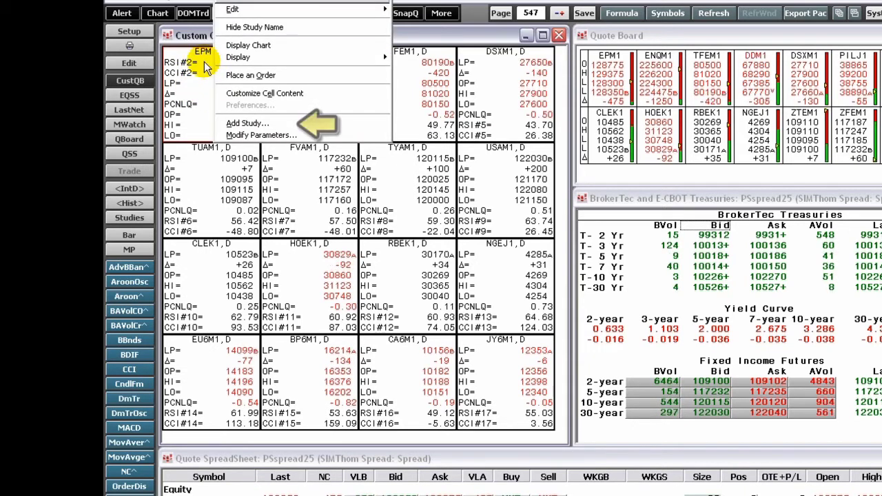
Add the Momentum study from Basic Studies to the EPM1 cell
click(247, 123)
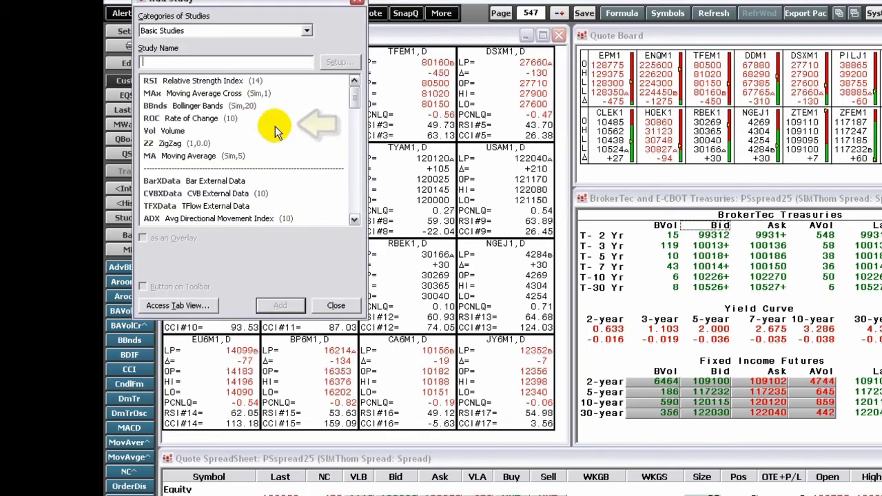
drag(257, 10, 397, 97)
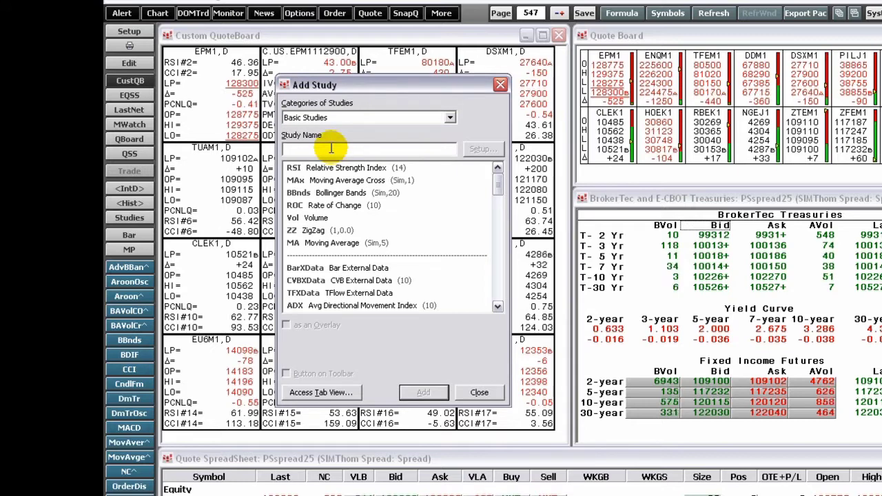
text(mo)
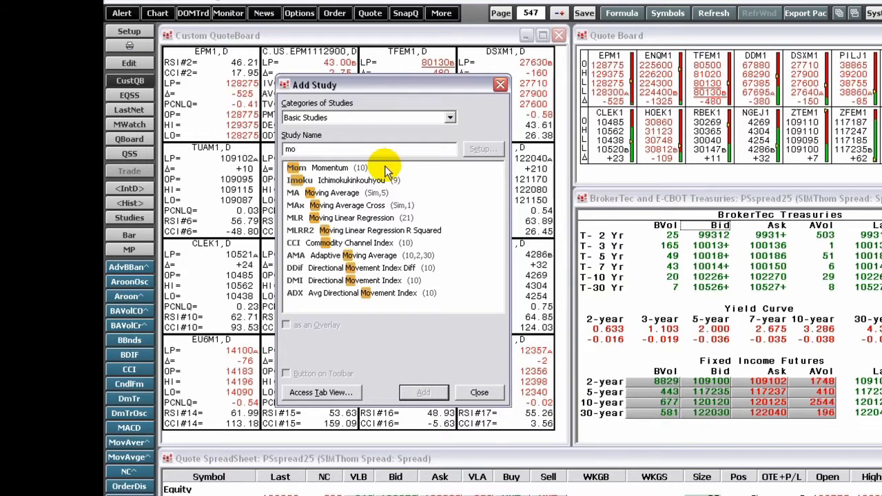
click(450, 118)
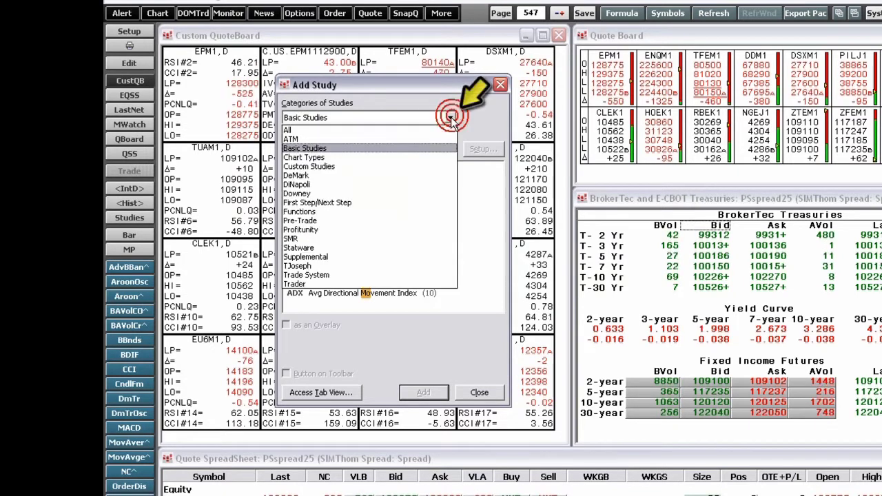
click(451, 117)
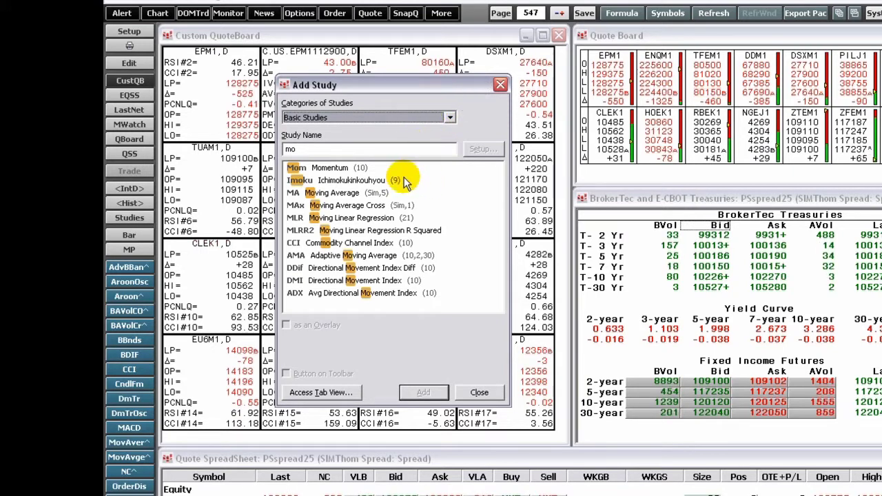
click(353, 168)
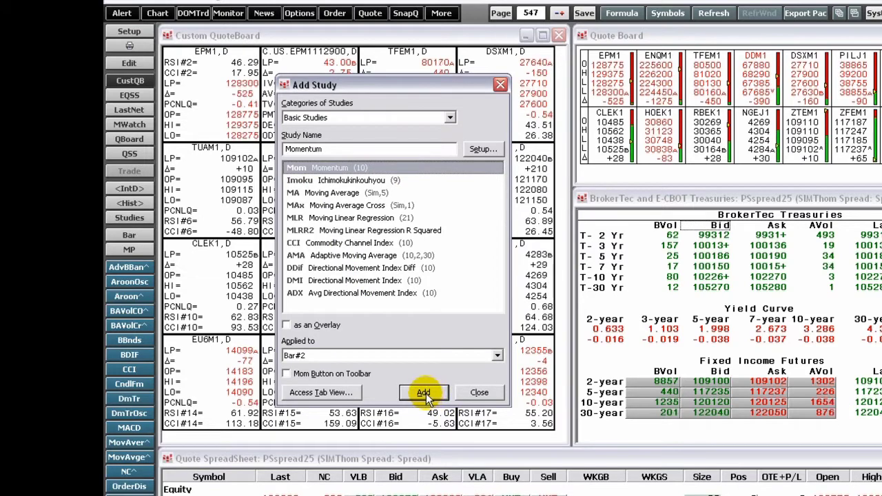
click(428, 393)
Remove the Momentum study, leaving only the RSI and CCI study rows
right_click(220, 146)
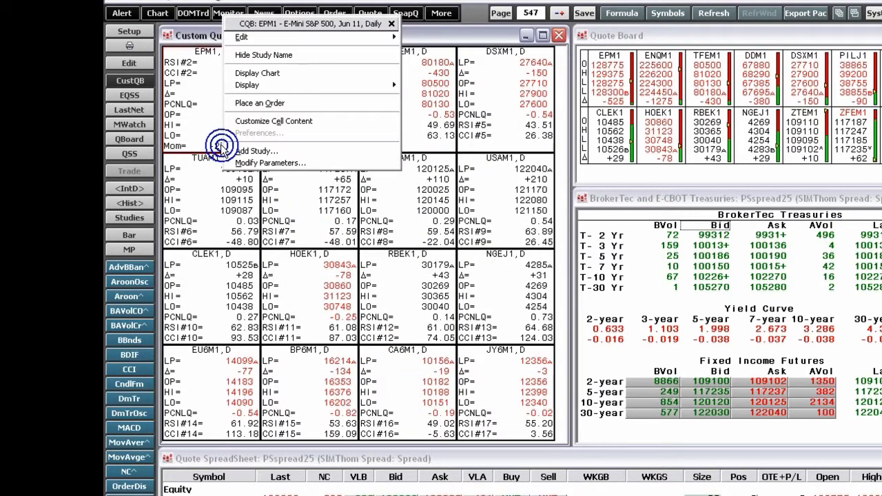
click(254, 165)
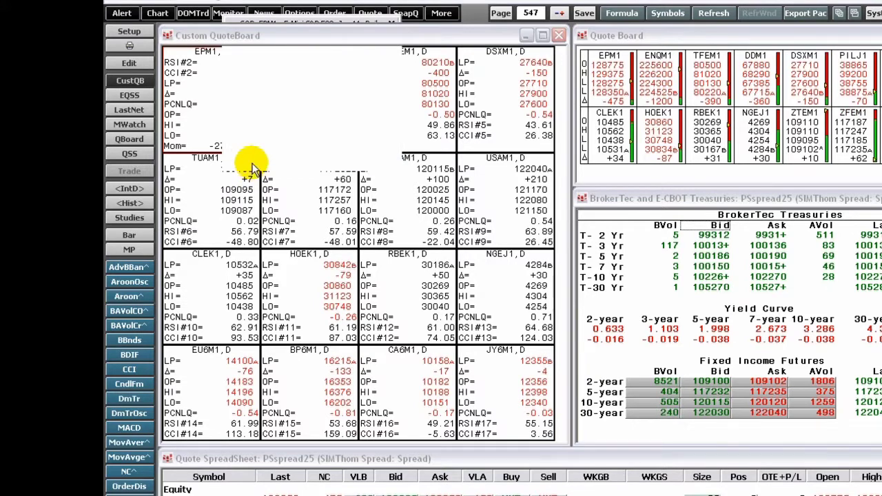
drag(265, 121, 422, 146)
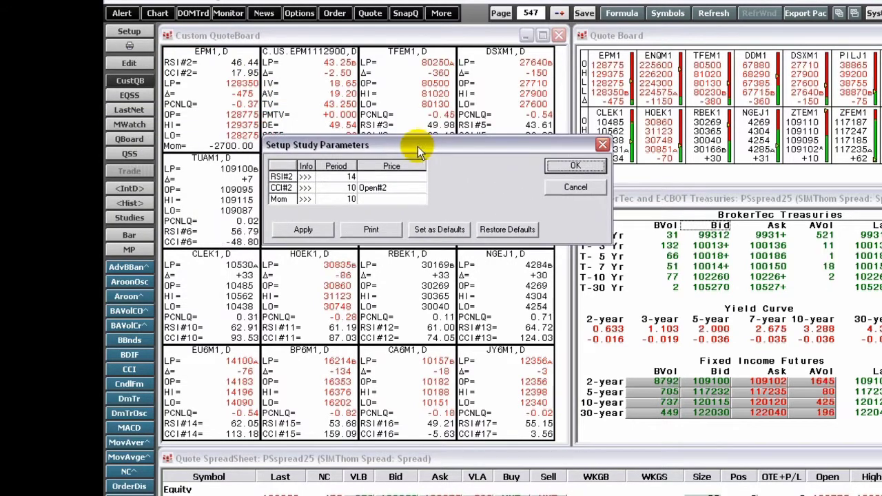
key(Return)
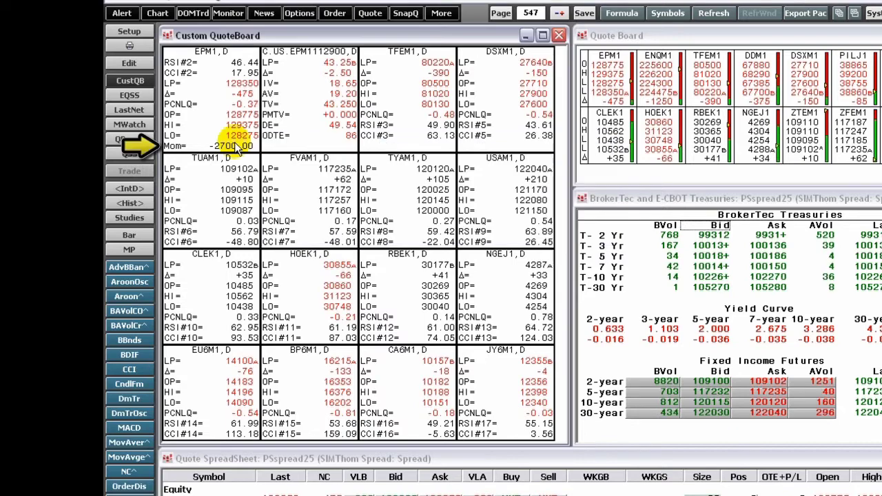
click(234, 146)
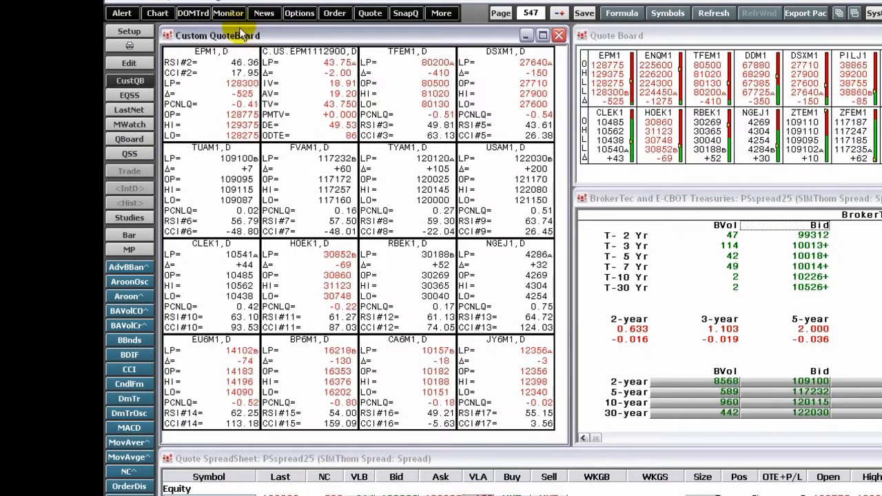
double_click(199, 62)
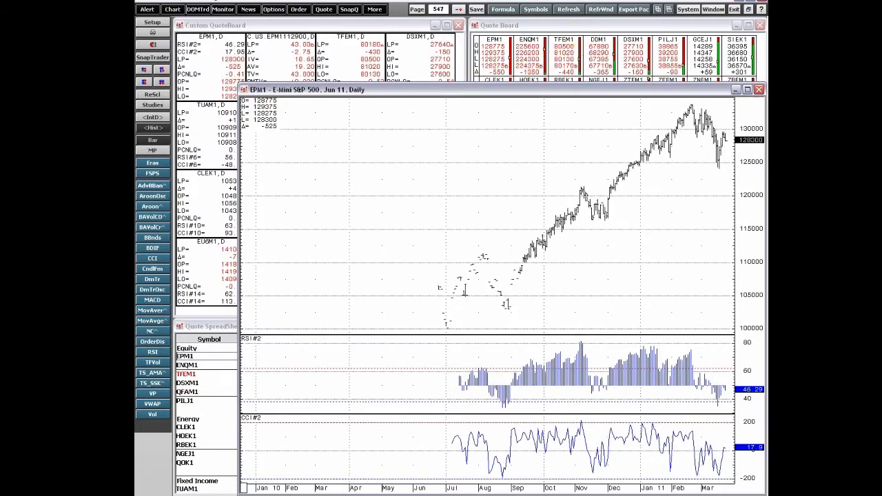
click(758, 90)
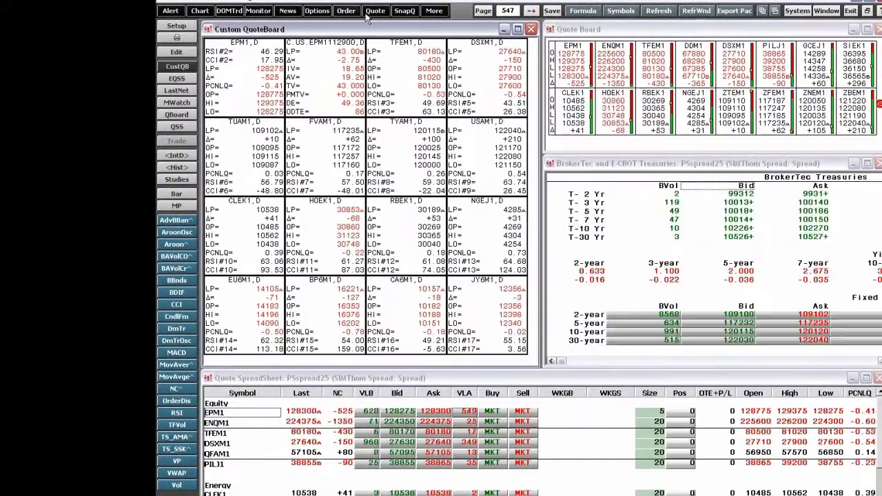
click(230, 55)
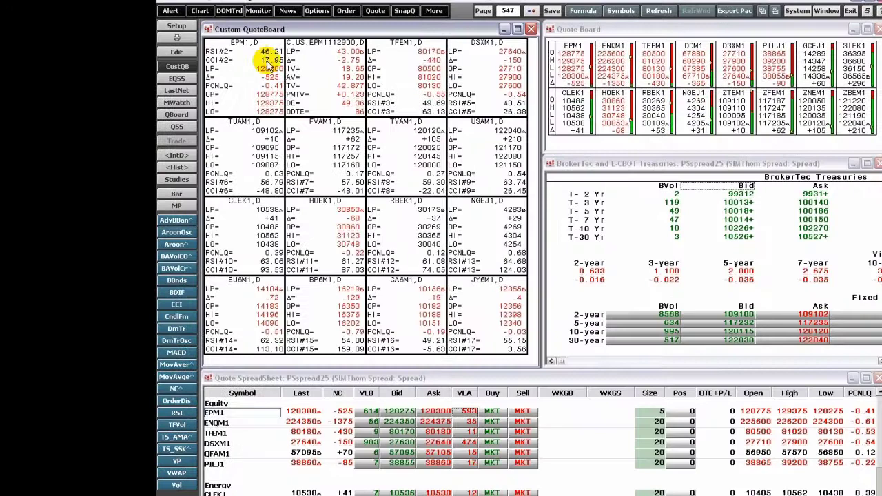
View the EPM1 cell's study parameters and close them without changes
right_click(253, 67)
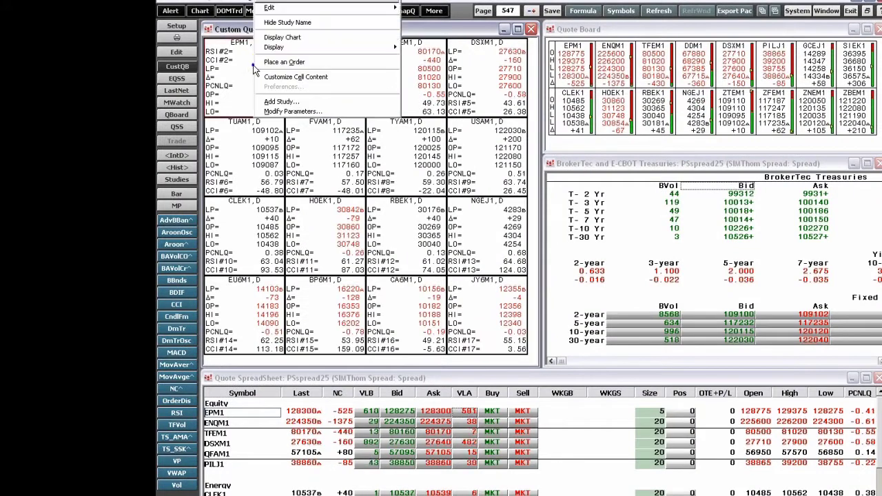
click(282, 111)
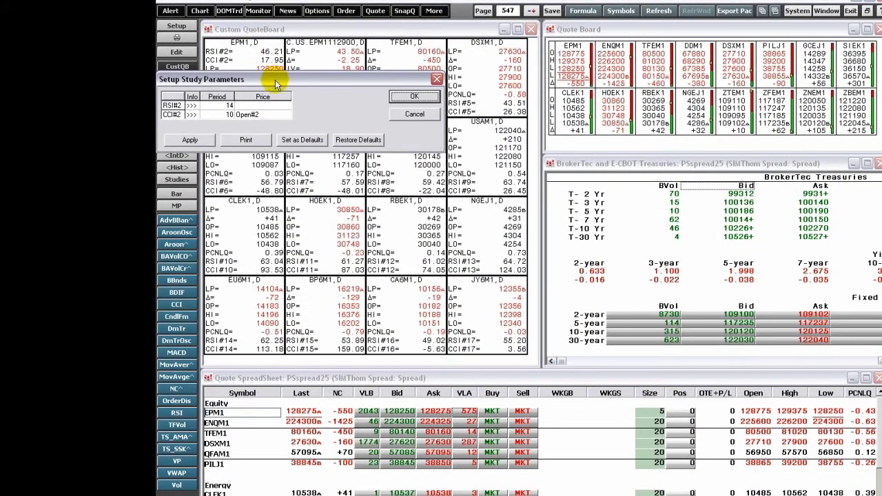
drag(275, 80, 382, 103)
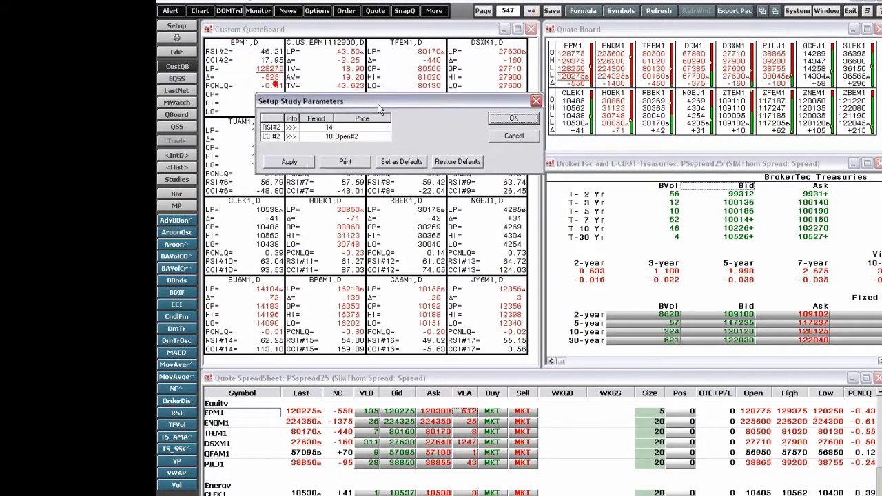
click(536, 136)
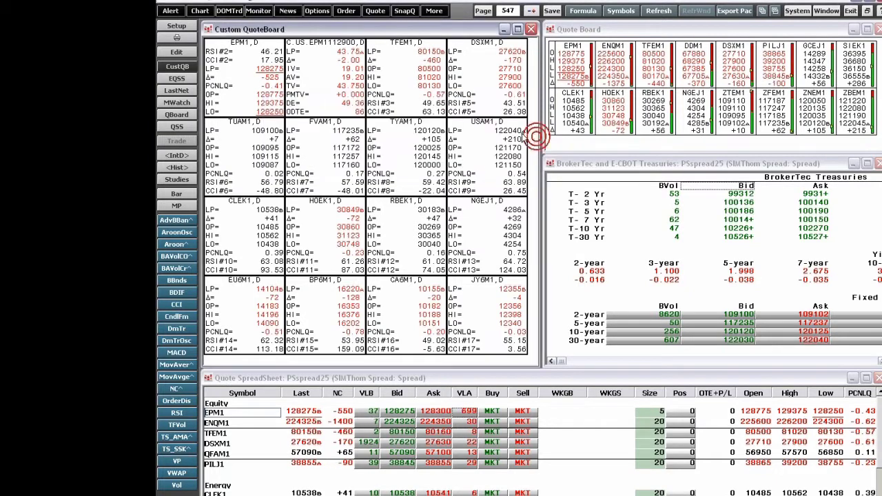
Switch the C.US.EPM1112900 cell's pricing model from Black to Black-Scholes
right_click(314, 49)
click(313, 52)
right_click(314, 52)
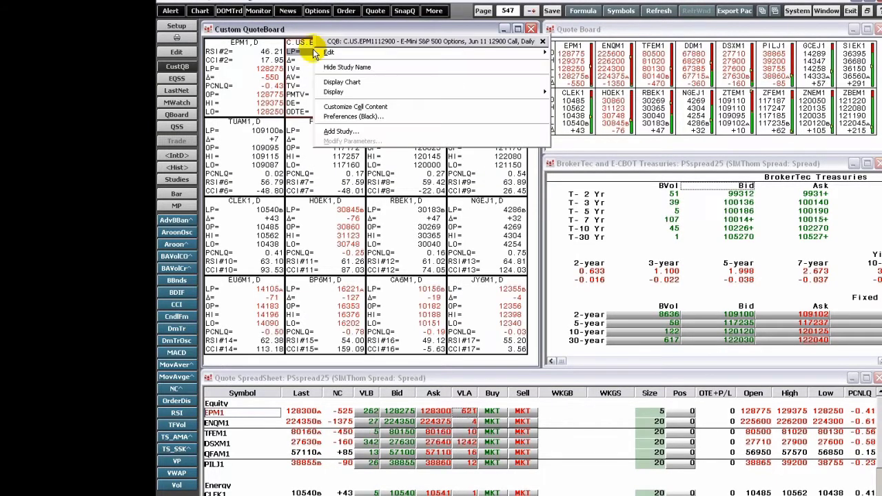
right_click(308, 45)
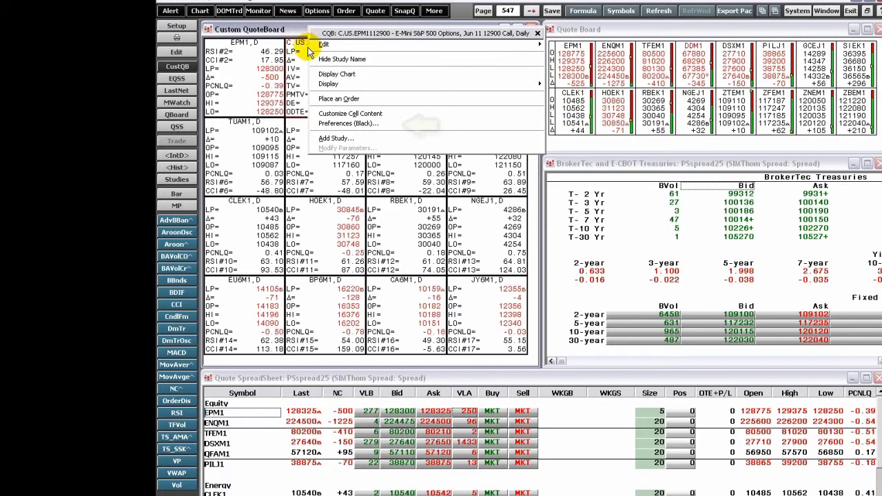
click(372, 124)
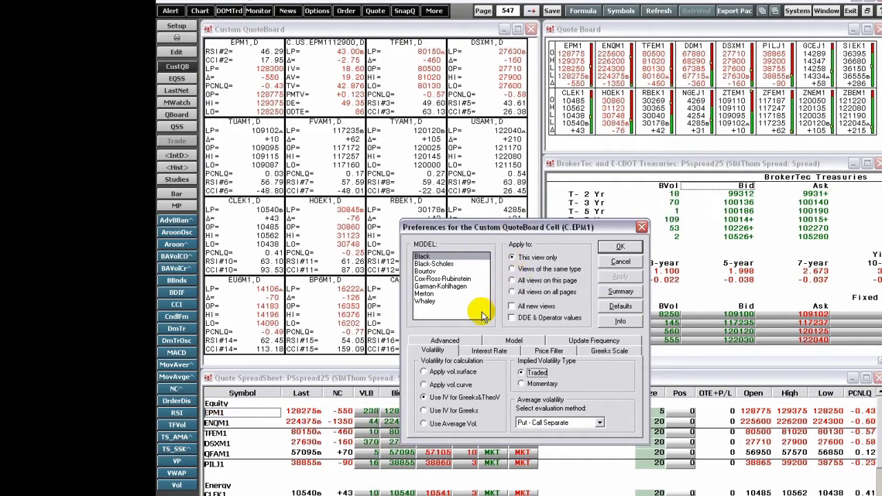
click(455, 285)
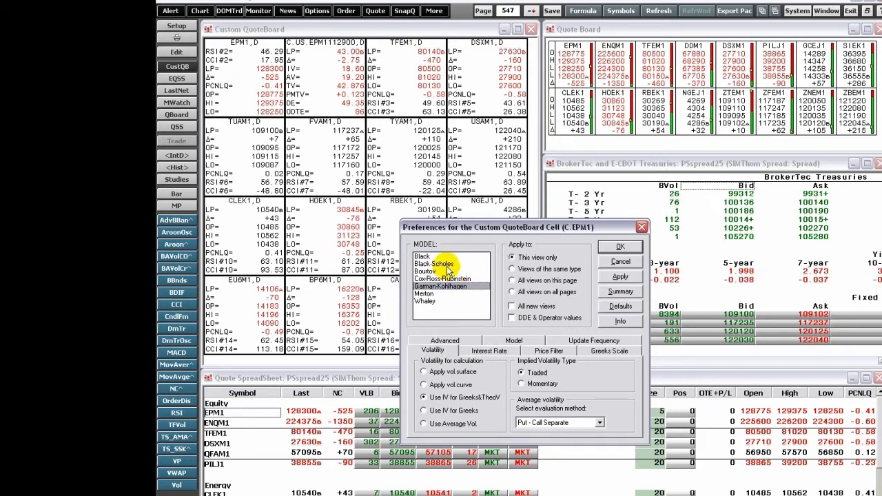
click(434, 264)
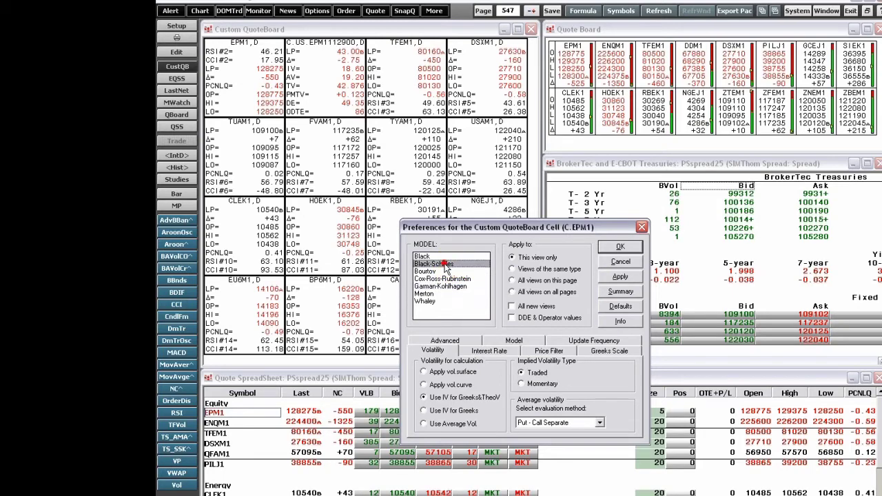
click(620, 249)
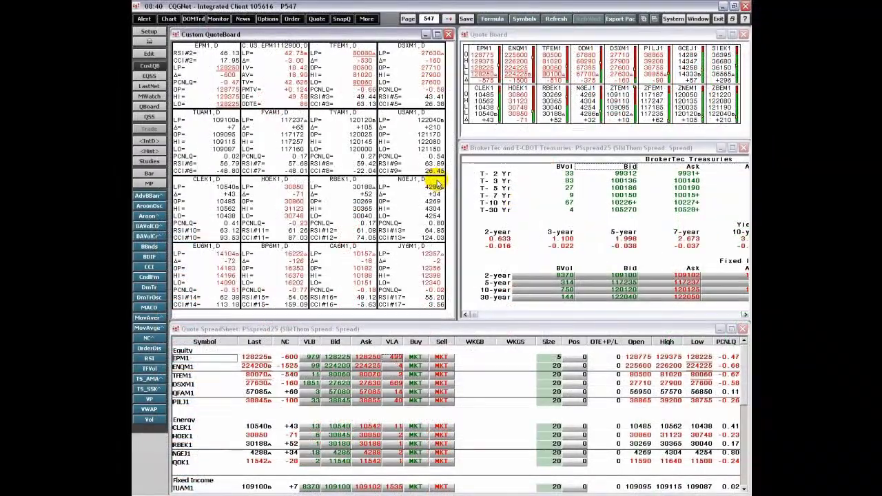
right_click(210, 72)
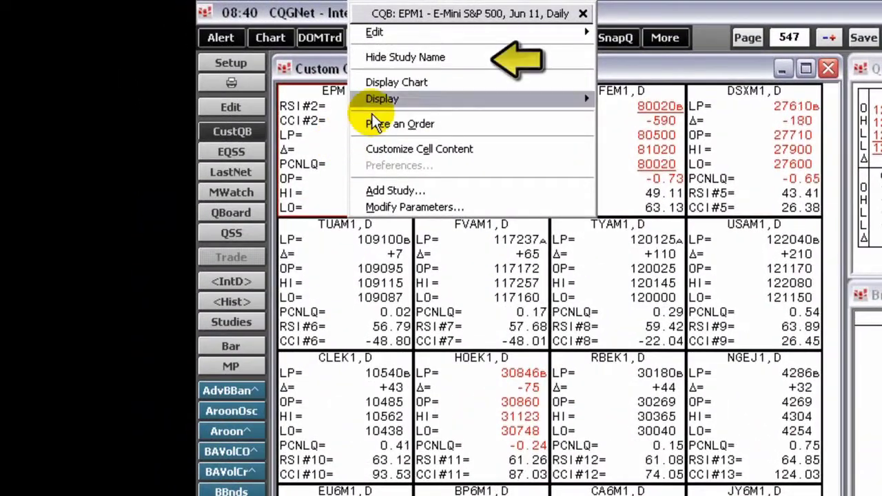
click(384, 58)
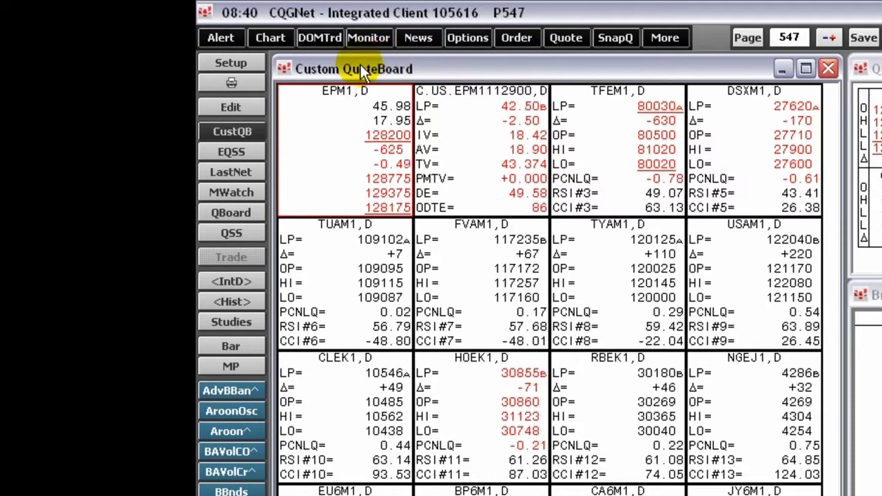
right_click(313, 142)
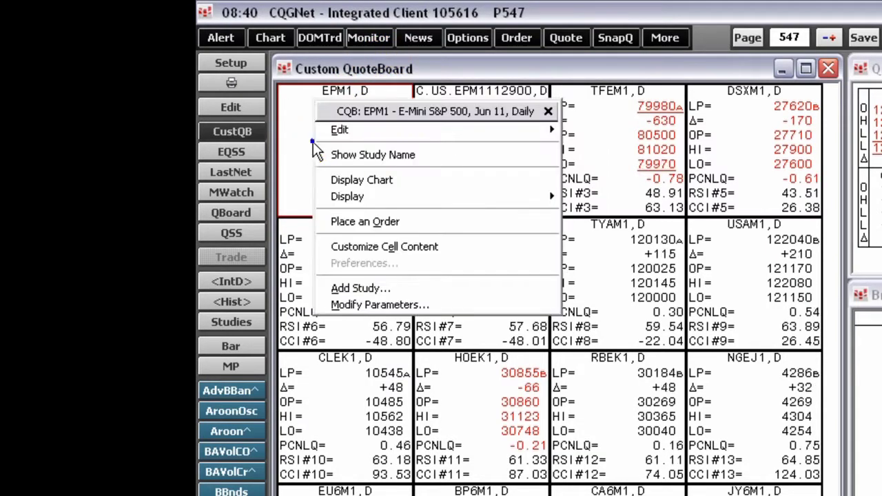
click(319, 153)
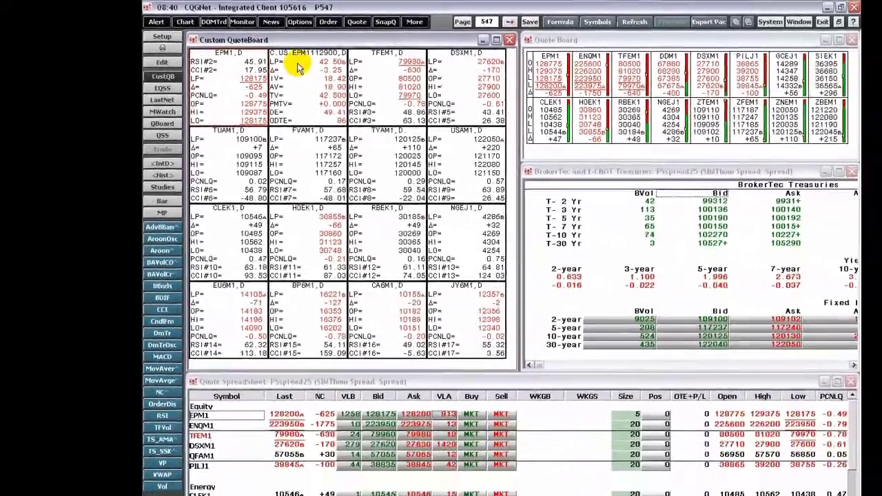